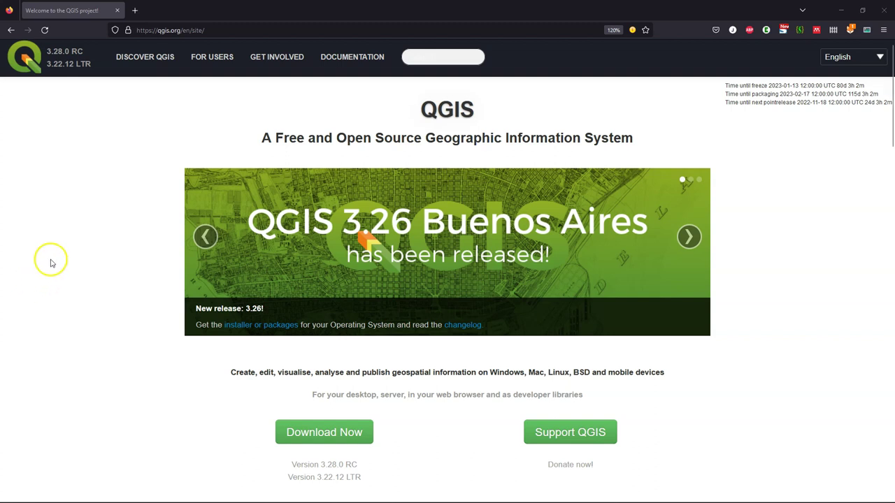
Step: Download the QGIS 3.22 LTR installer QGIS-OSGeo4W-3.22.12-1.msi from the QGIS download page
{"action": "left_click", "coordinate": [47, 53]}
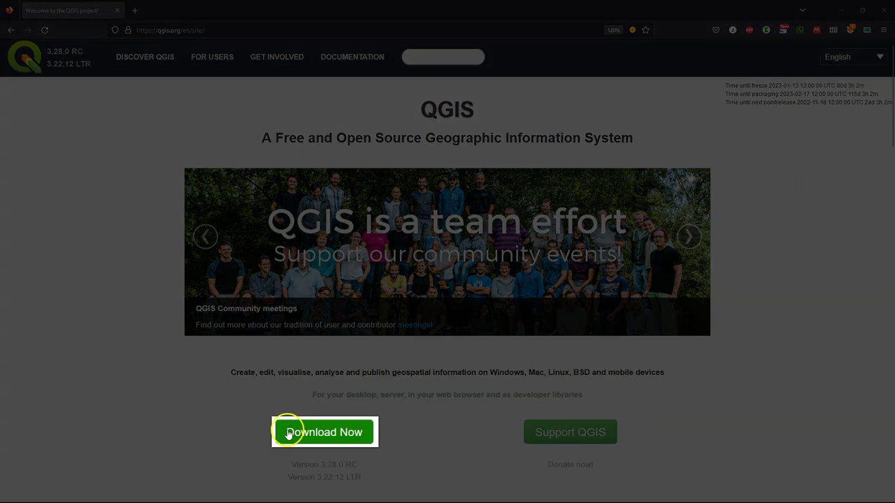
{"action": "left_click", "coordinate": [319, 427]}
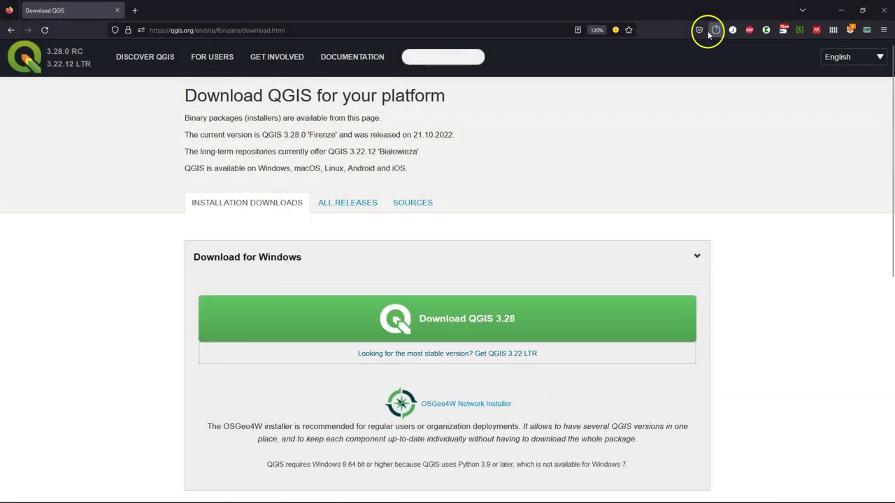
{"action": "left_click", "coordinate": [714, 31]}
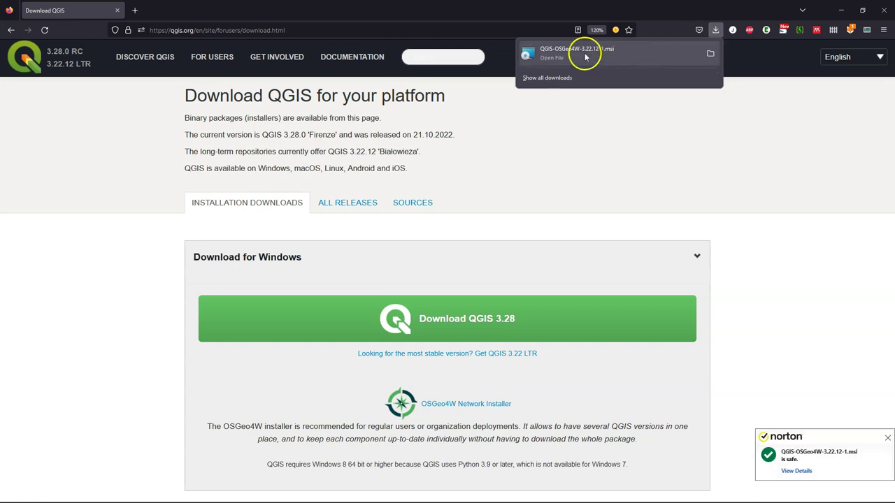
Step: Run QGIS-OSGeo4W-3.22.12-1.msi, accept the licence and install to the default C:\Program Files\QGIS 3.22.12
{"action": "left_click", "coordinate": [589, 54]}
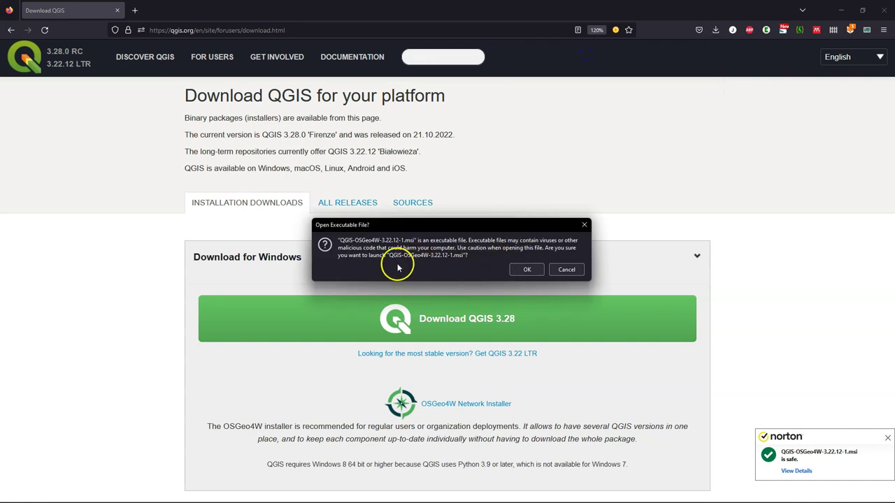
{"action": "left_click", "coordinate": [527, 270]}
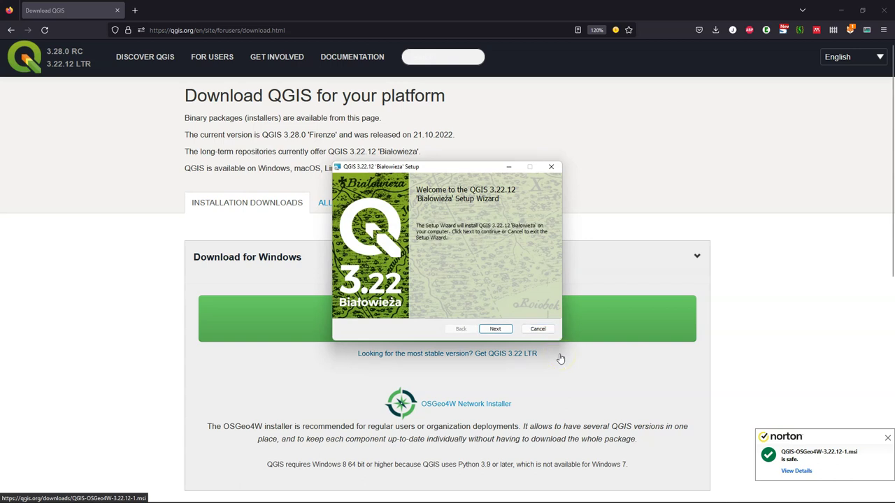
{"action": "left_click", "coordinate": [494, 330]}
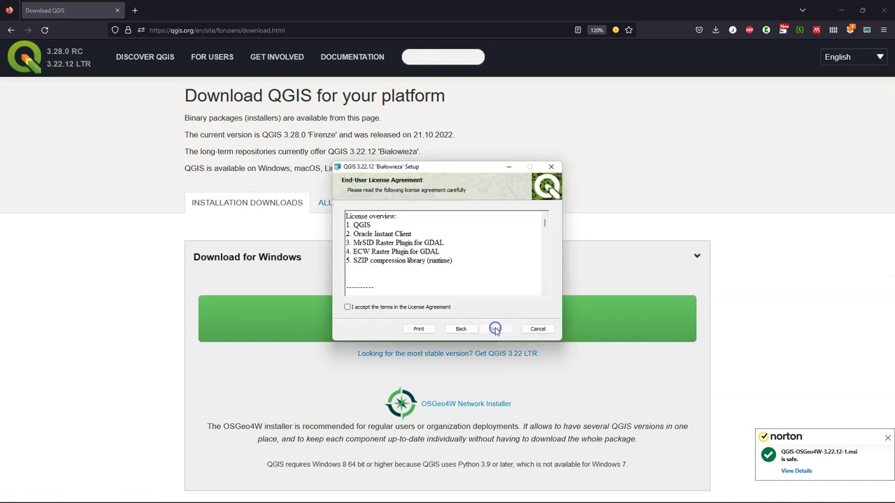
{"action": "left_click", "coordinate": [347, 307]}
{"action": "left_click", "coordinate": [506, 333]}
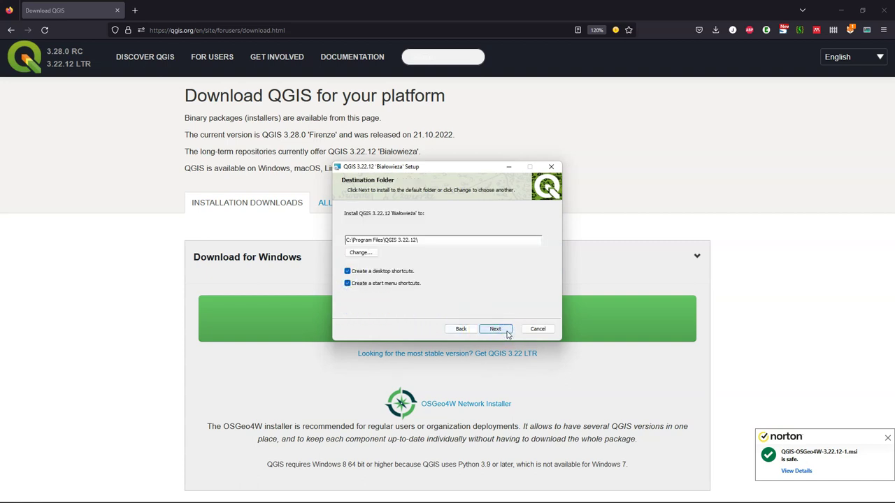
{"action": "left_click", "coordinate": [507, 334]}
{"action": "left_click", "coordinate": [508, 333]}
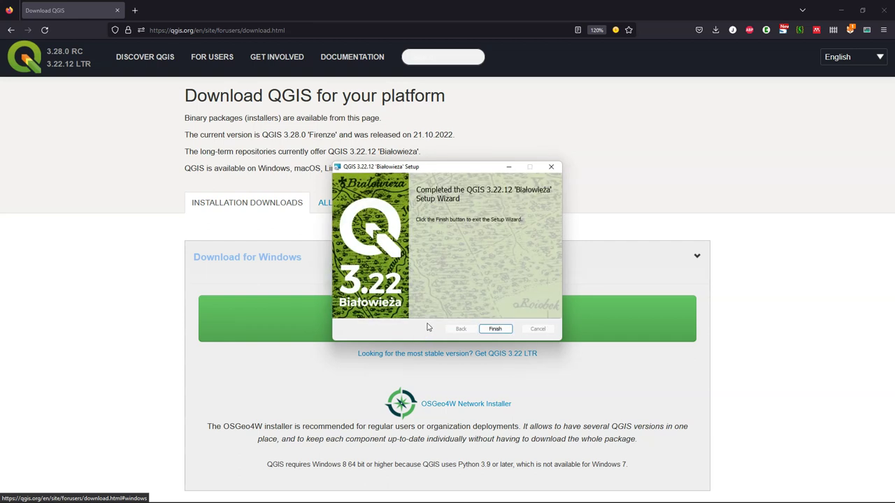
Step: Finish setup and open the QGIS 3.22.12 Start Menu folder via a 'qgis' search, selecting Setup
{"action": "left_click", "coordinate": [495, 329]}
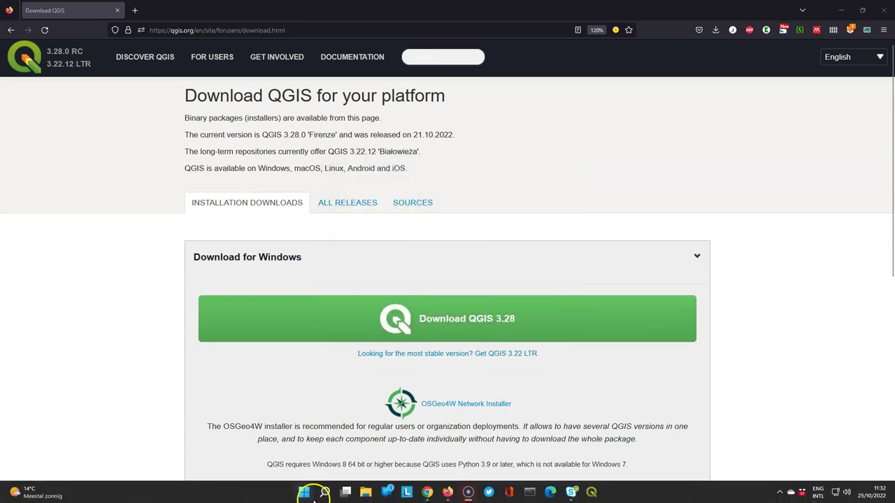
{"action": "left_click", "coordinate": [304, 491]}
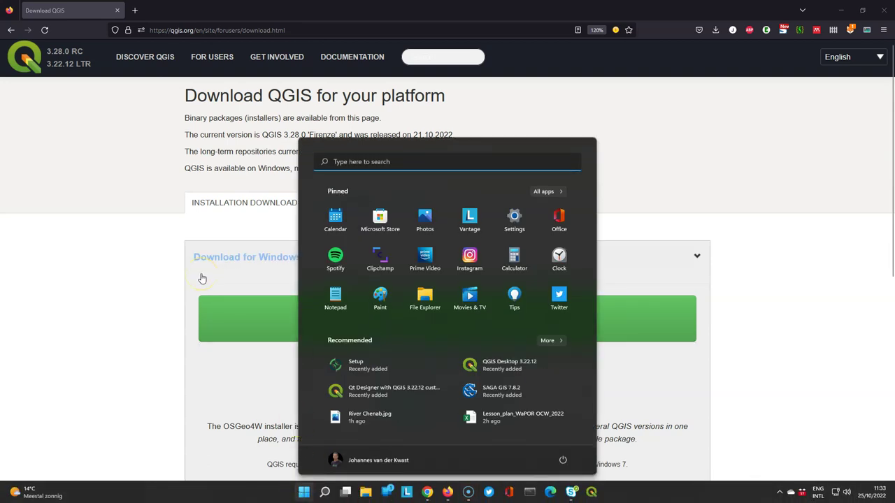
{"action": "type", "text": "qgis"}
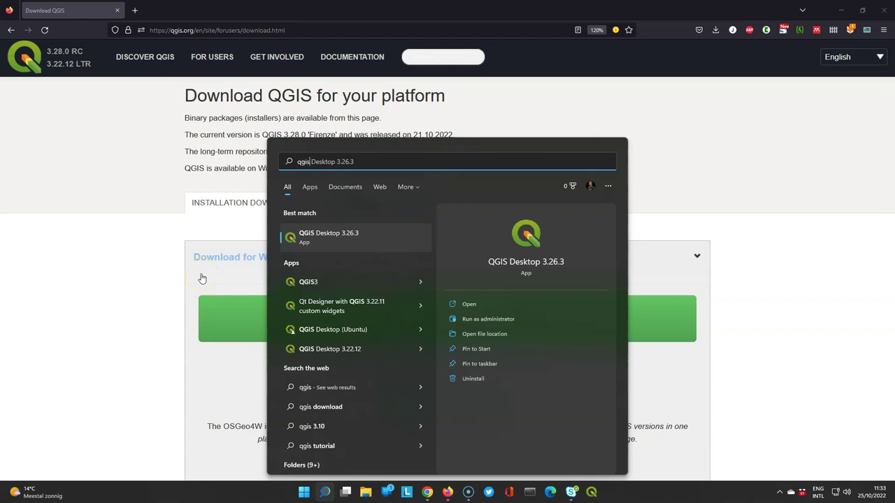
{"action": "right_click", "coordinate": [328, 352]}
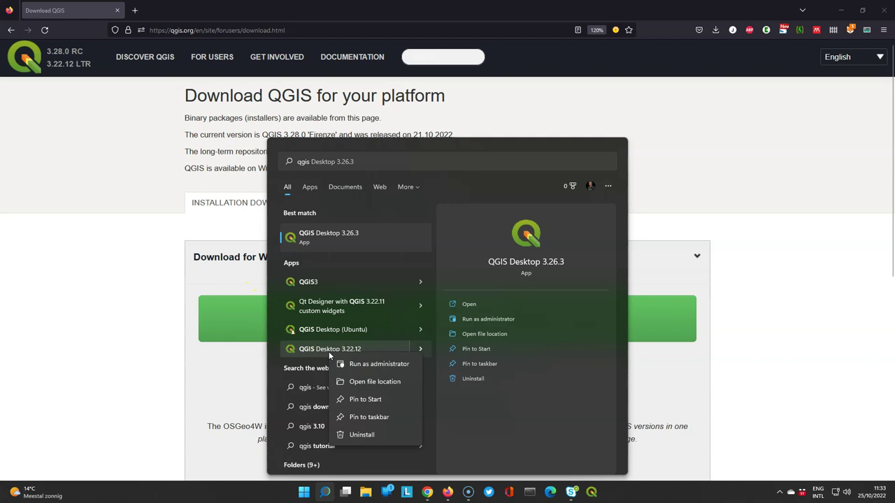
{"action": "left_click", "coordinate": [358, 381]}
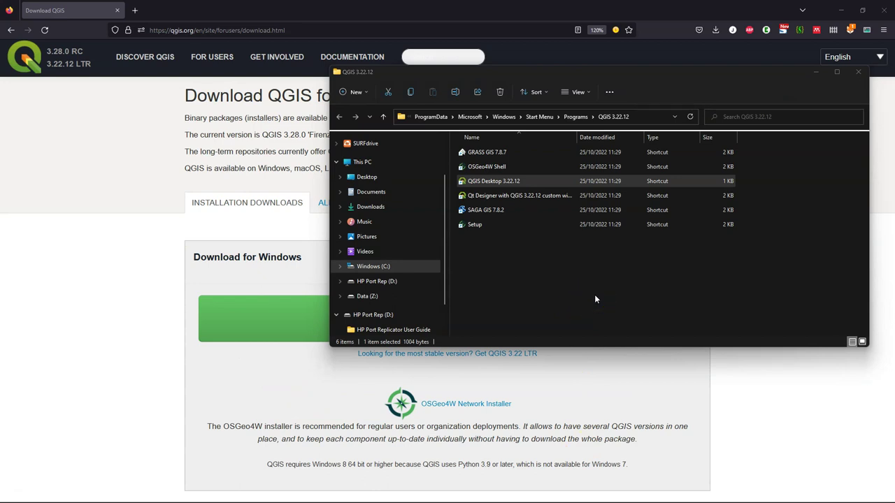
{"action": "left_click", "coordinate": [471, 225]}
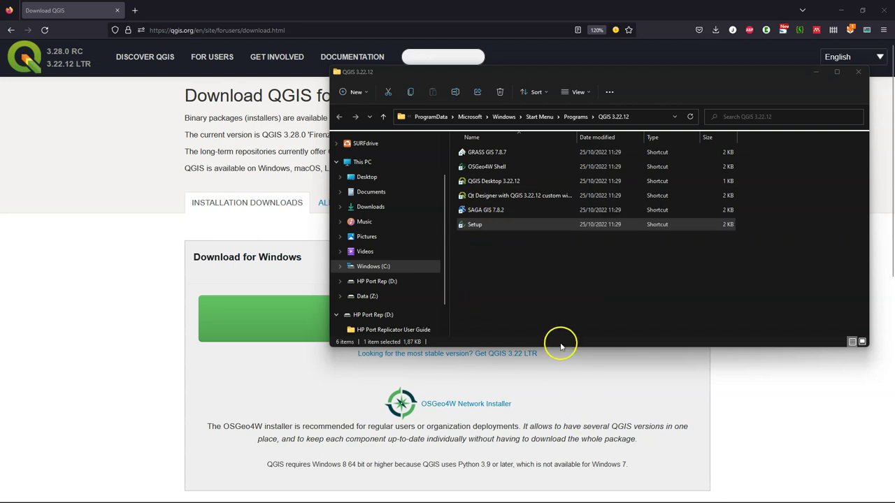
{"action": "right_click", "coordinate": [482, 227]}
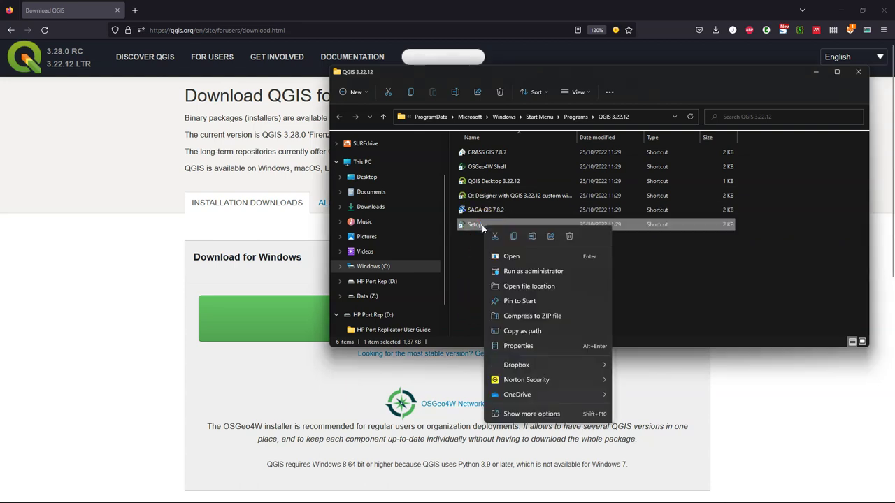
Step: Run OSGeo4W Setup as administrator: Advanced Install from internet, default directories, download.osgeo.org, window maximised
{"action": "left_click", "coordinate": [527, 273]}
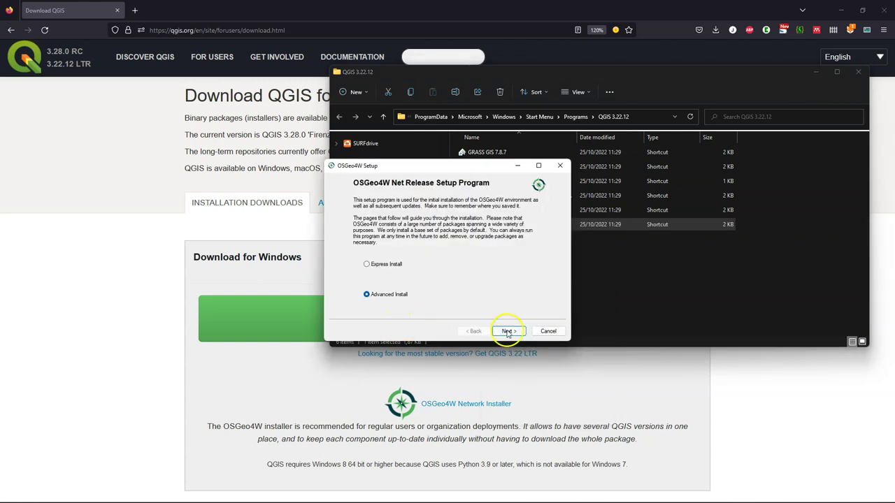
{"action": "left_click", "coordinate": [509, 331]}
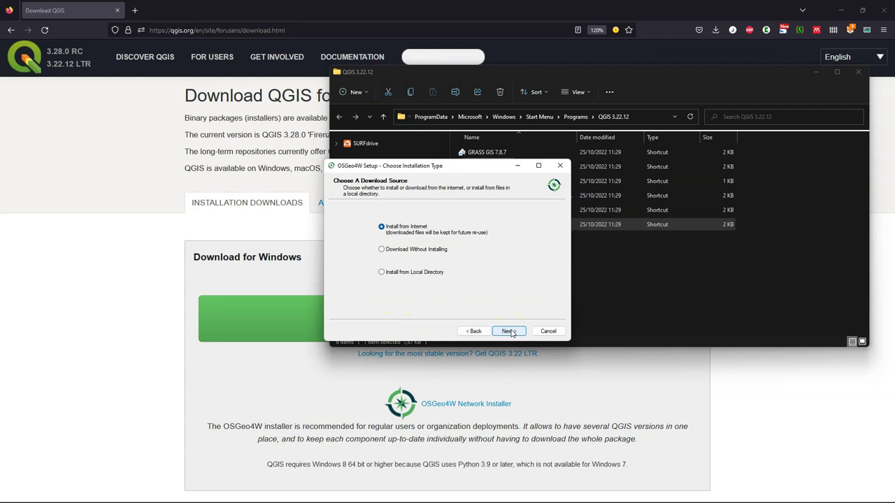
{"action": "left_click", "coordinate": [509, 331]}
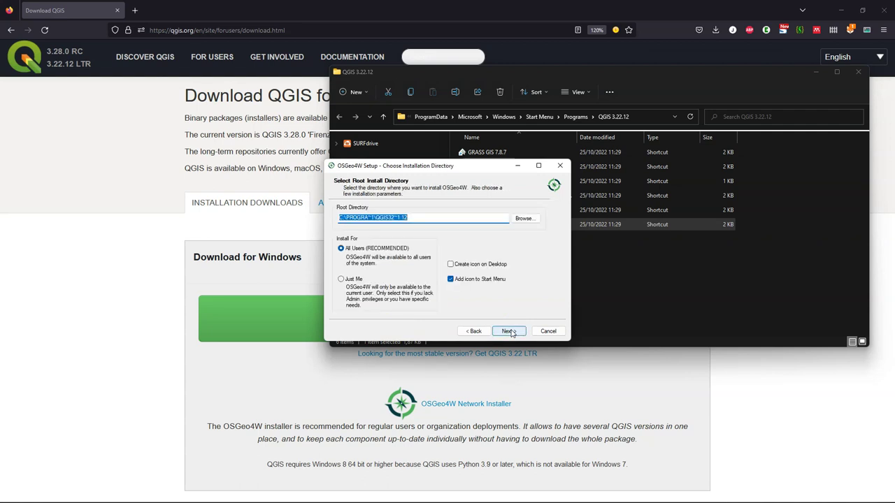
{"action": "left_click", "coordinate": [508, 331]}
{"action": "left_click", "coordinate": [509, 331]}
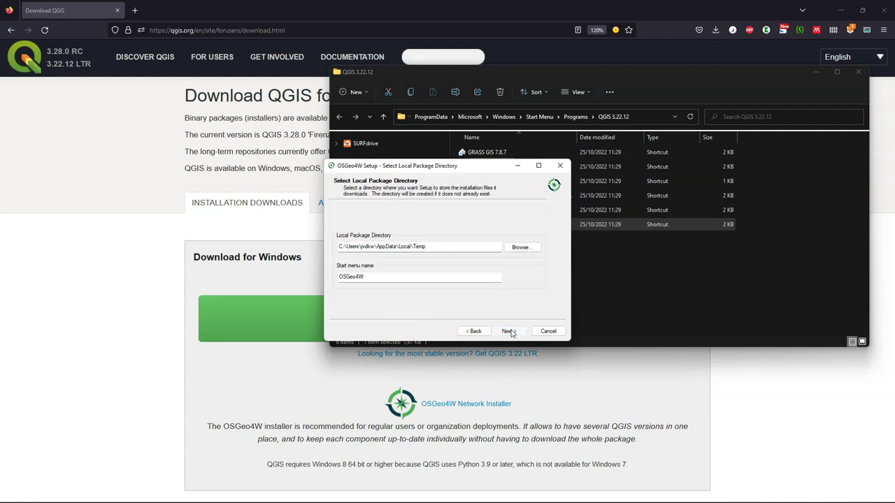
{"action": "left_click", "coordinate": [509, 331]}
{"action": "left_click", "coordinate": [509, 331]}
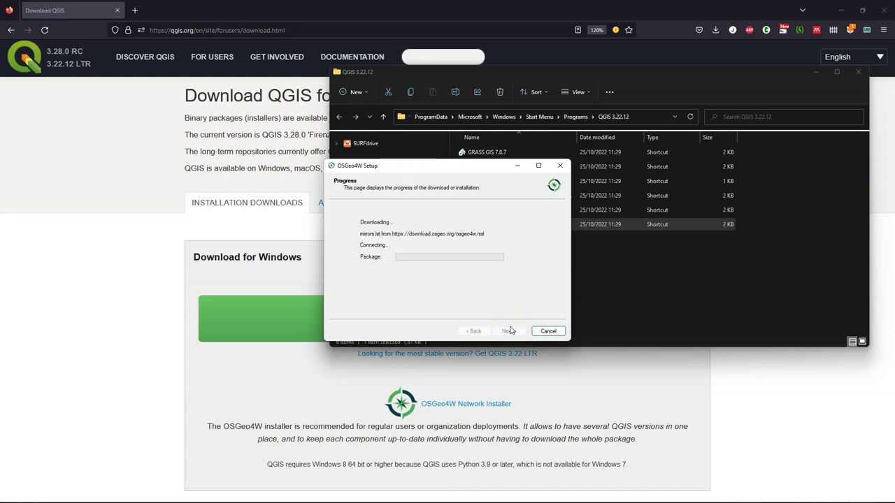
{"action": "left_click", "coordinate": [419, 216]}
{"action": "left_click", "coordinate": [510, 330]}
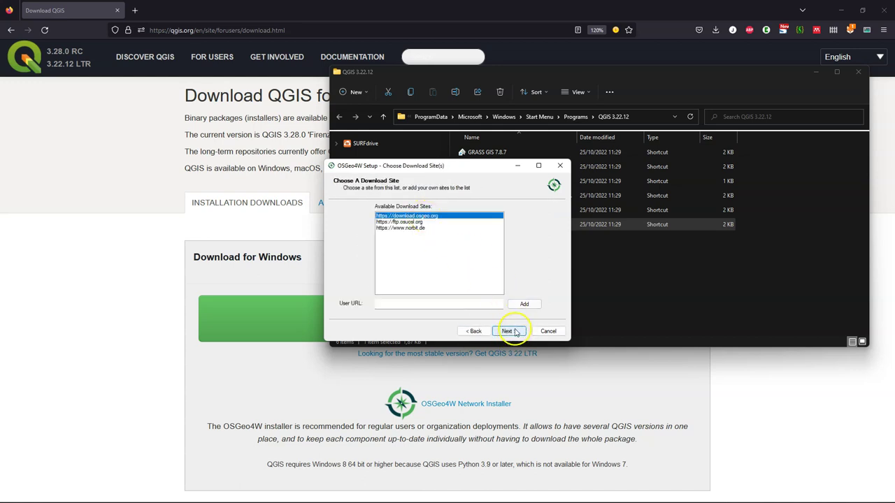
{"action": "left_click", "coordinate": [538, 165]}
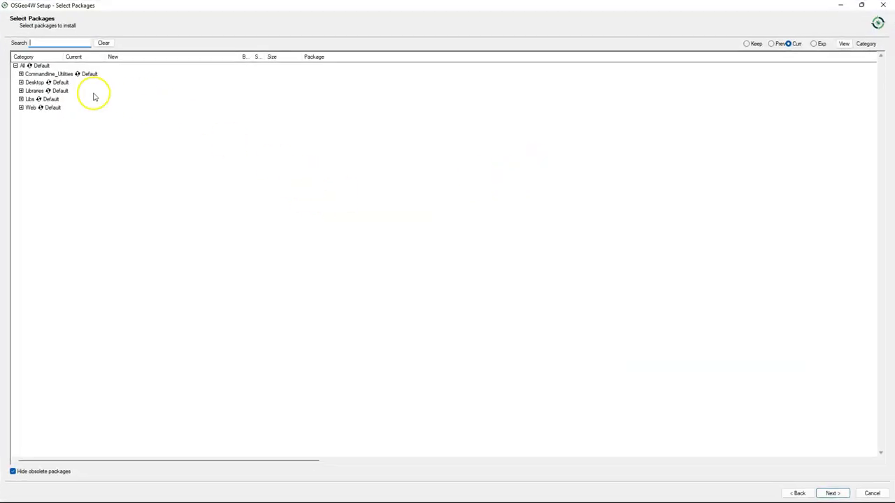
Step: Search 'pcraster', mark pcraster 4.4.0-1 under Libs, and install it
{"action": "left_click", "coordinate": [21, 83]}
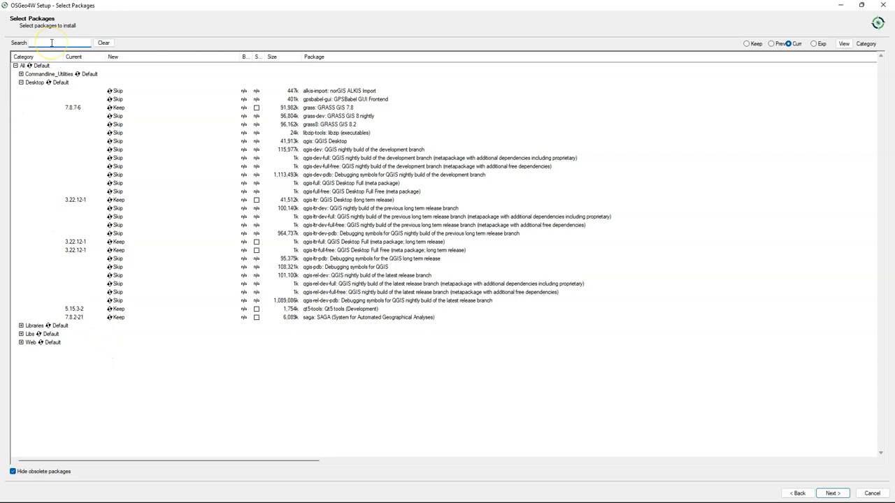
{"action": "type", "text": "pcraster"}
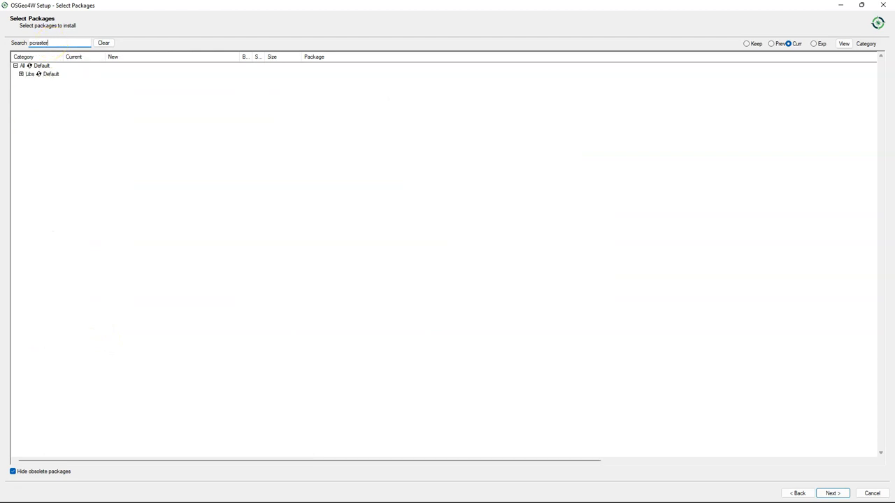
{"action": "left_click", "coordinate": [21, 74]}
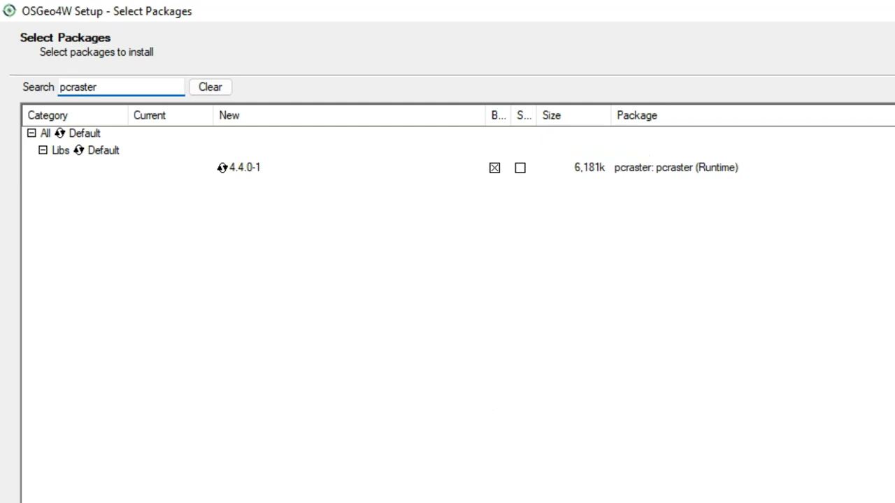
{"action": "left_click", "coordinate": [830, 493]}
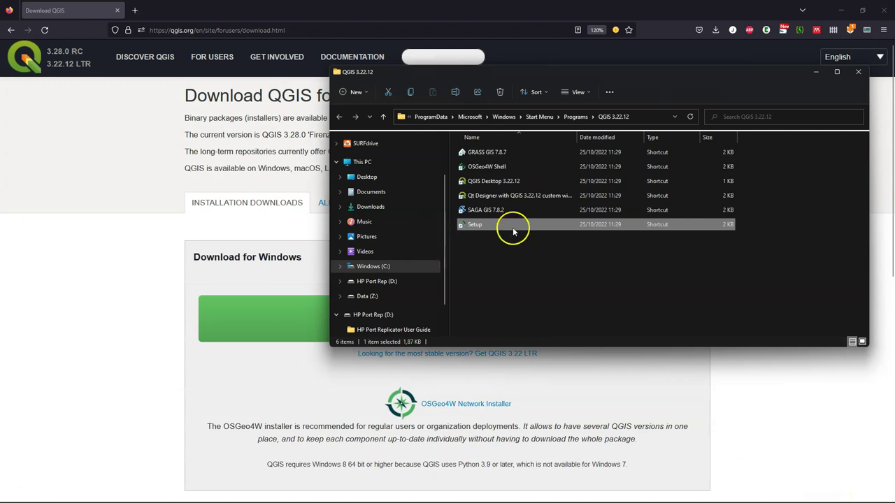
Step: Launch QGIS Desktop 3.22.12 and show the Processing Toolbox from the Processing menu
{"action": "double_click", "coordinate": [524, 181]}
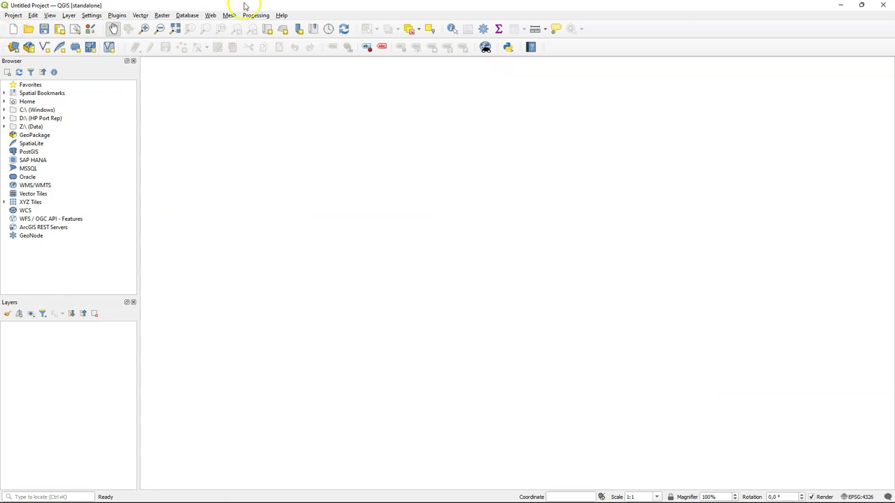
{"action": "left_click", "coordinate": [258, 14]}
{"action": "left_click", "coordinate": [264, 24]}
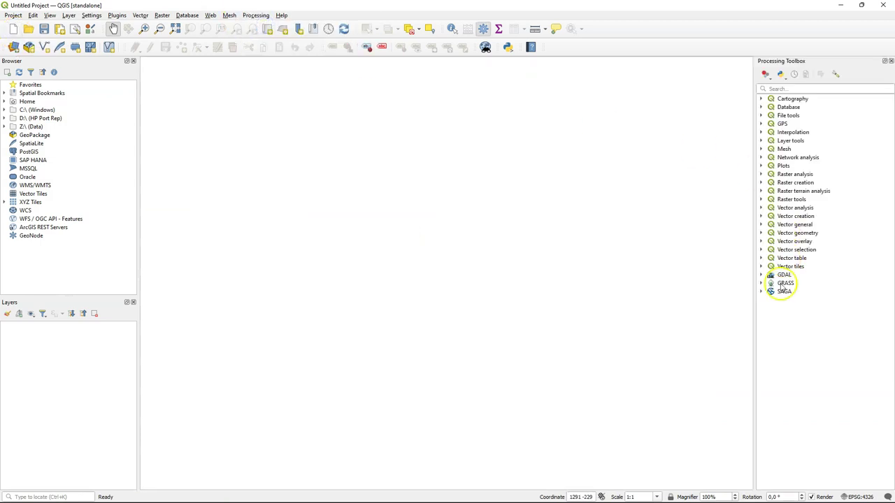